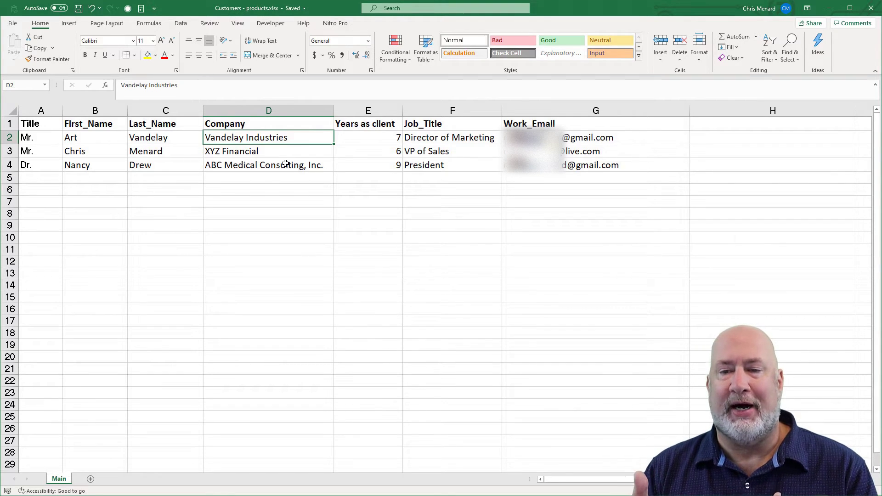
Step: Review the customer workbook's columns: last names, Company, job titles, work e-mails and years as client
click(368, 139)
drag(533, 137, 533, 165)
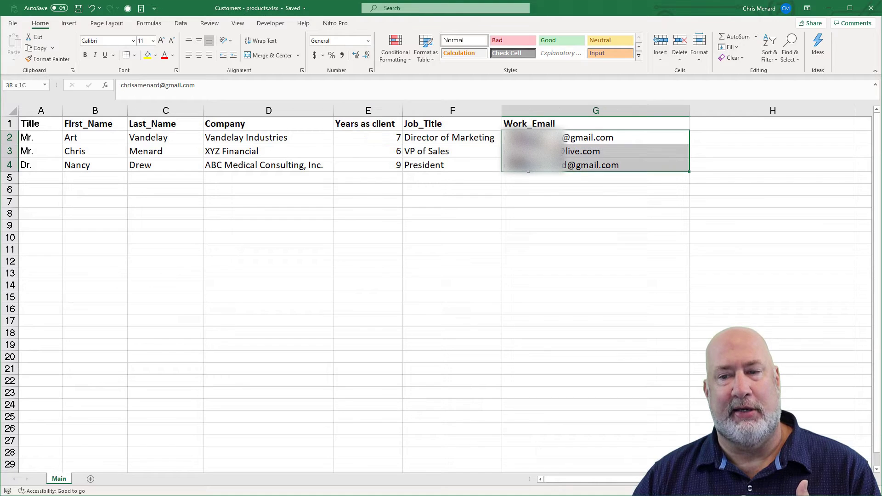
click(453, 145)
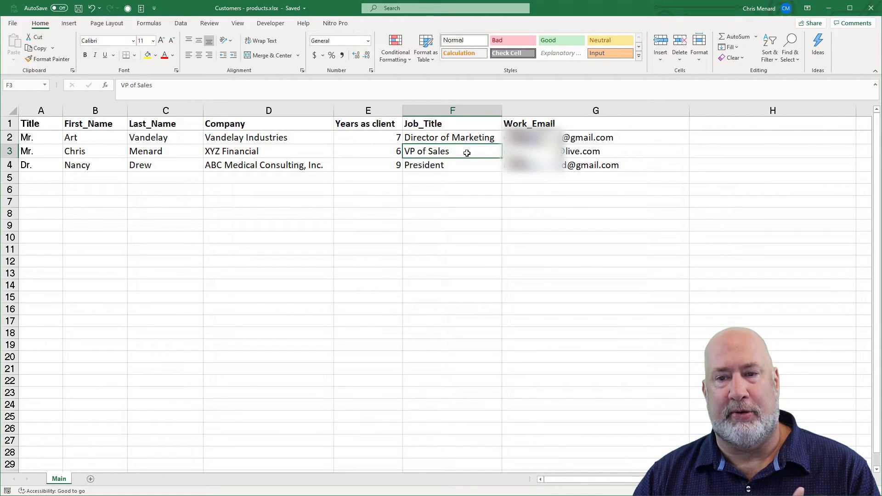
click(172, 140)
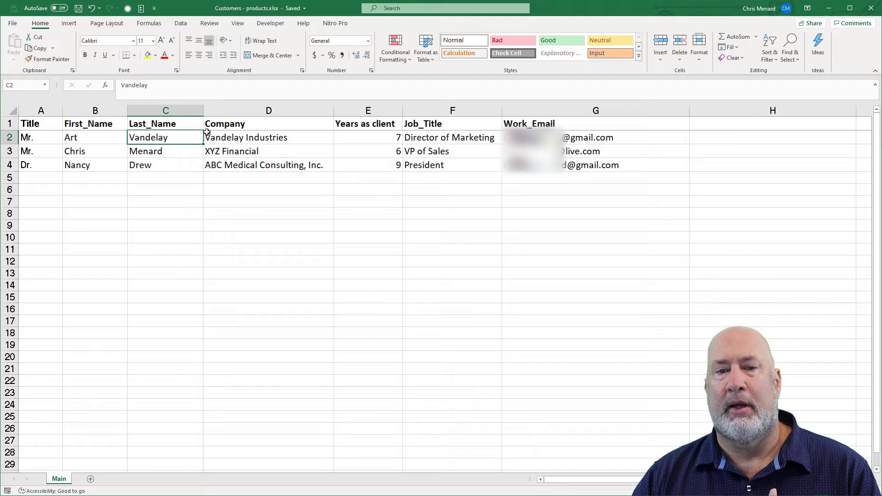
click(229, 127)
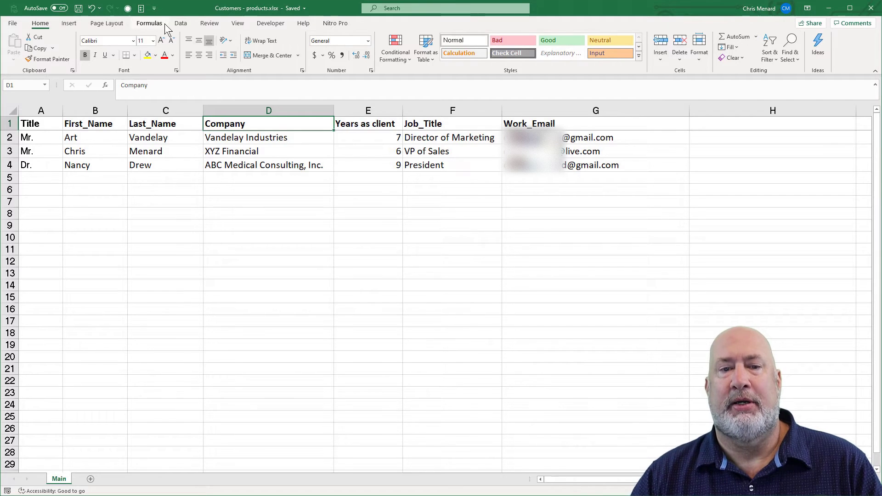
click(178, 139)
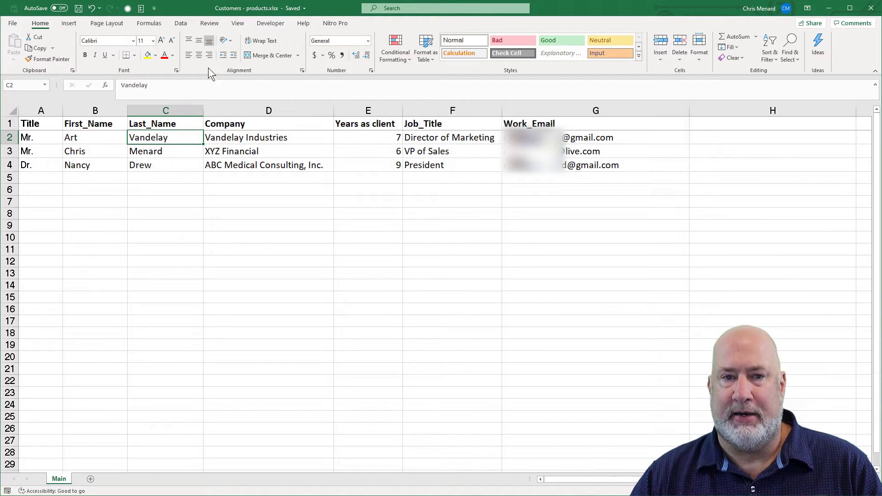
Step: Check the workbook's defined names list, find it empty, and note the 9 years in E4
click(156, 23)
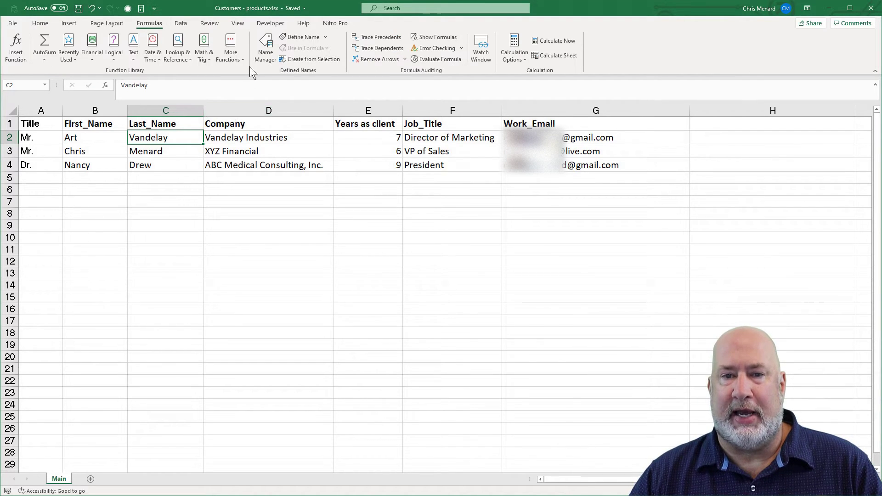
click(265, 52)
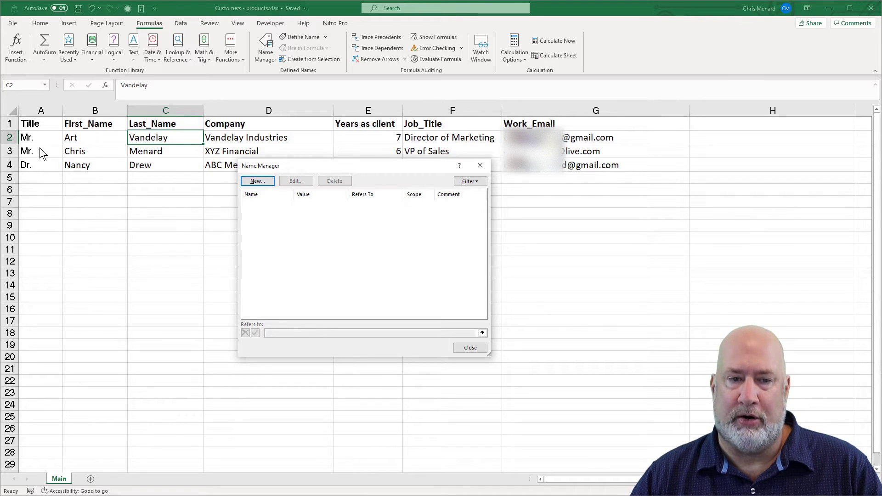
click(465, 349)
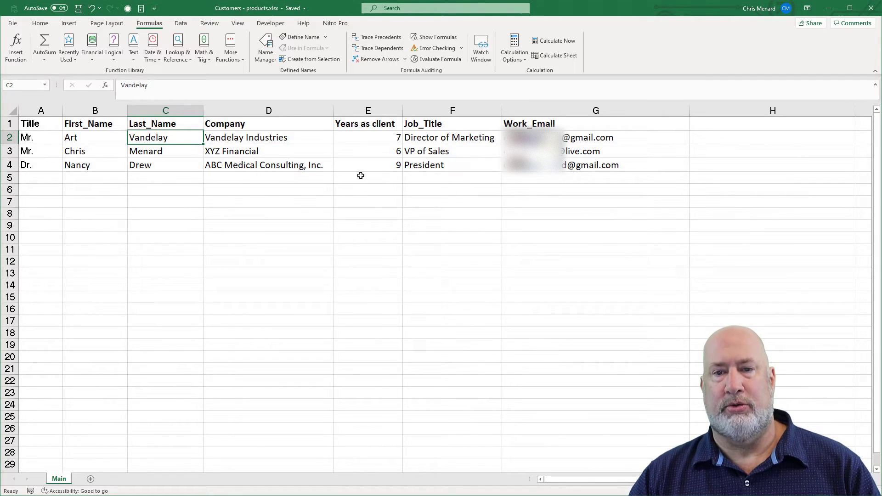
click(348, 161)
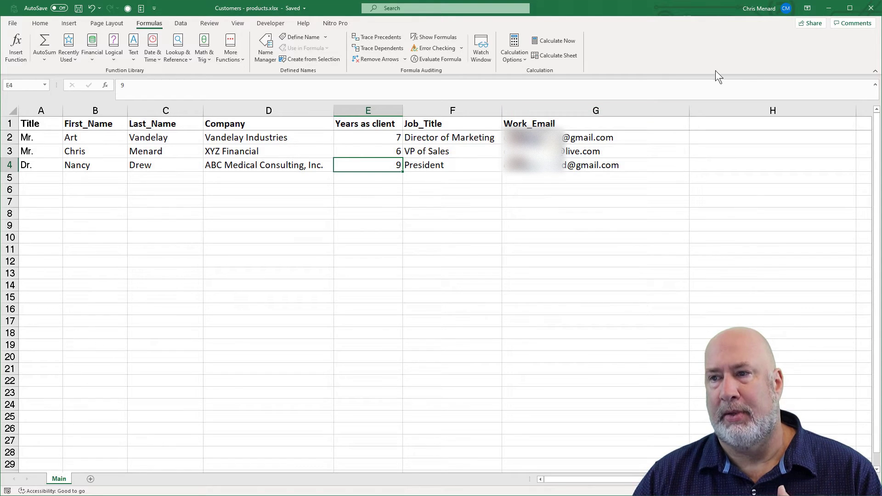
Step: Close Excel, create a new blank Word document, and list the mail merge document types
click(871, 13)
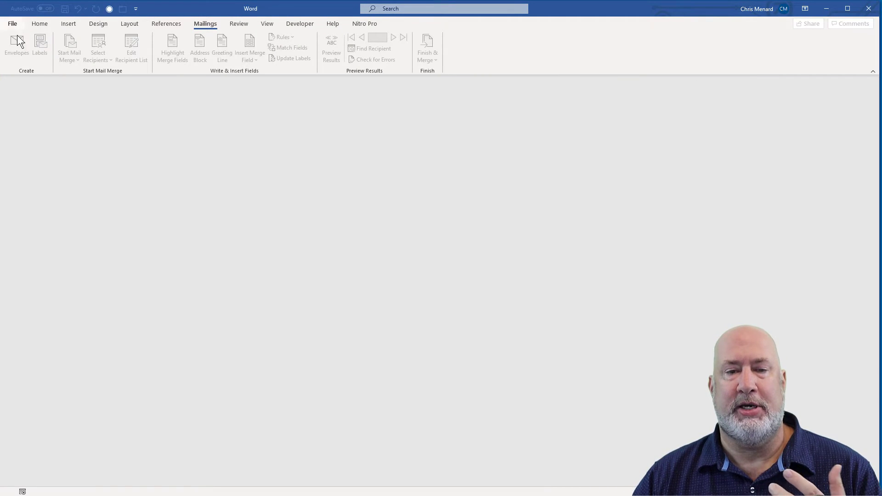
key(ctrl+n)
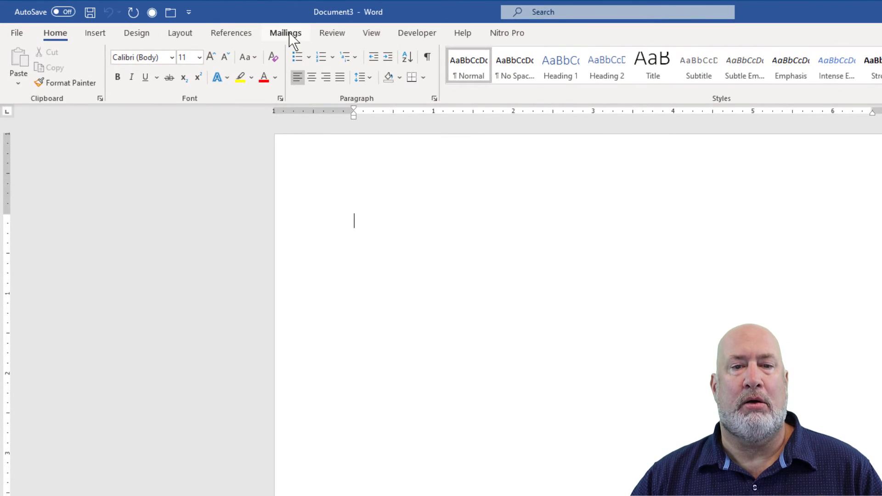
click(290, 35)
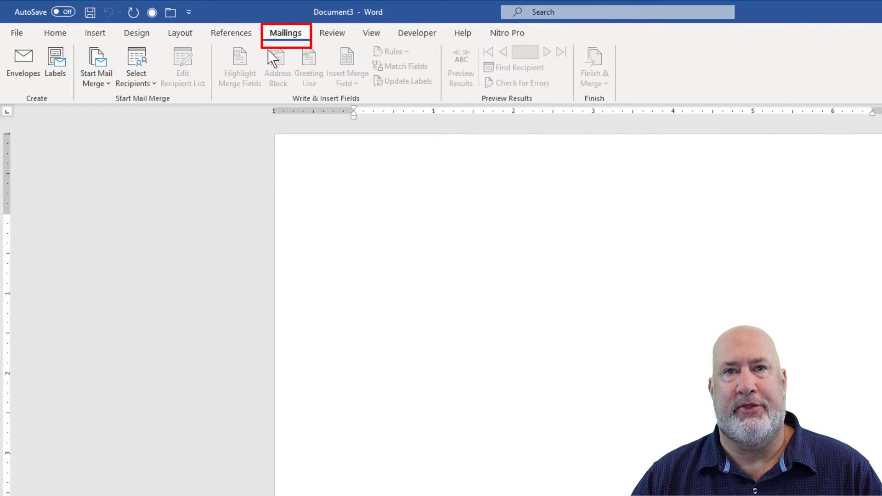
click(102, 84)
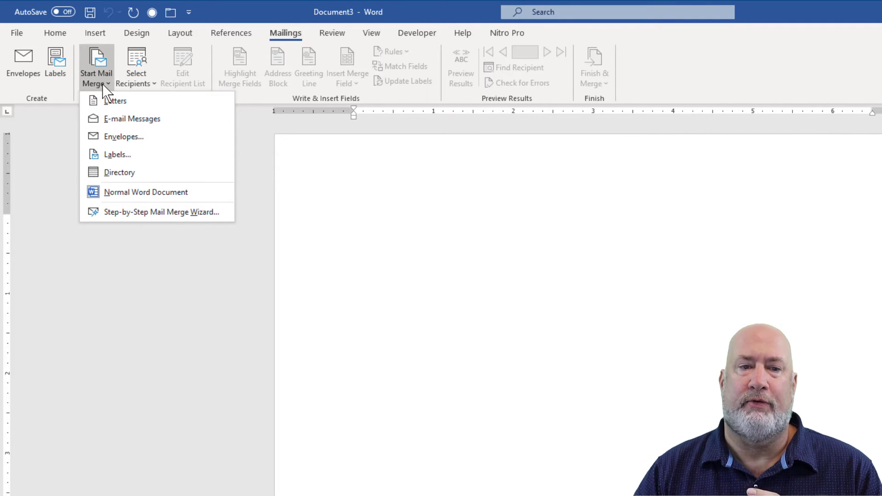
Step: Choose E-mail Messages and use Desktop's Customers - products.xlsx as the existing recipient list
click(131, 118)
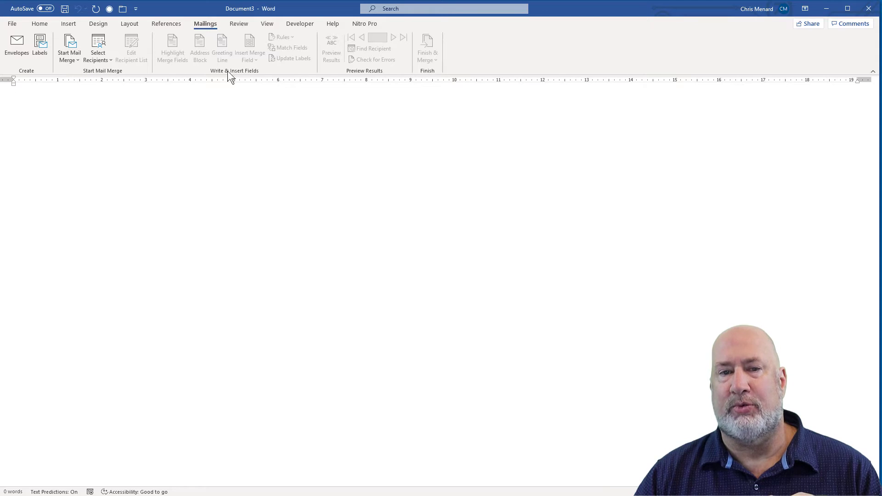
click(98, 59)
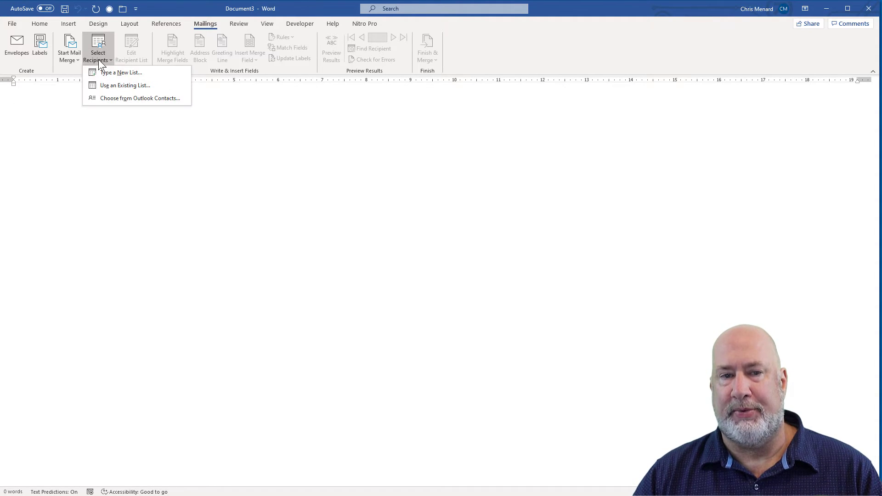
click(110, 85)
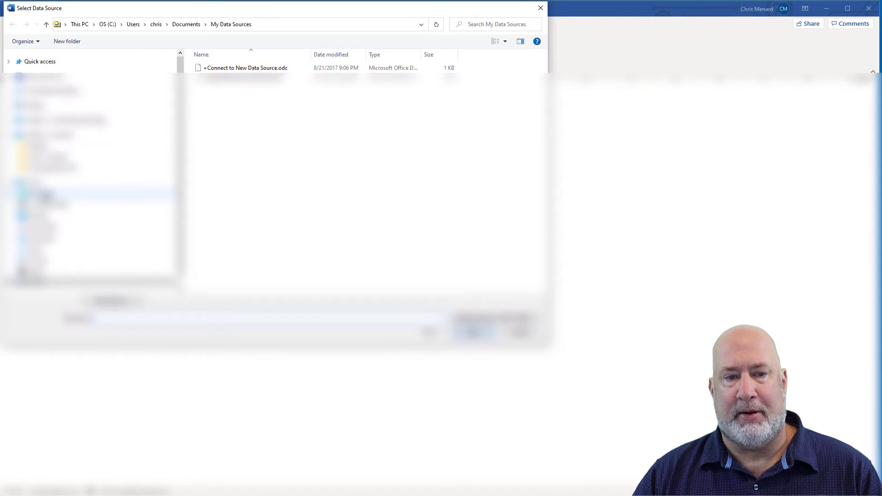
click(39, 216)
double_click(232, 68)
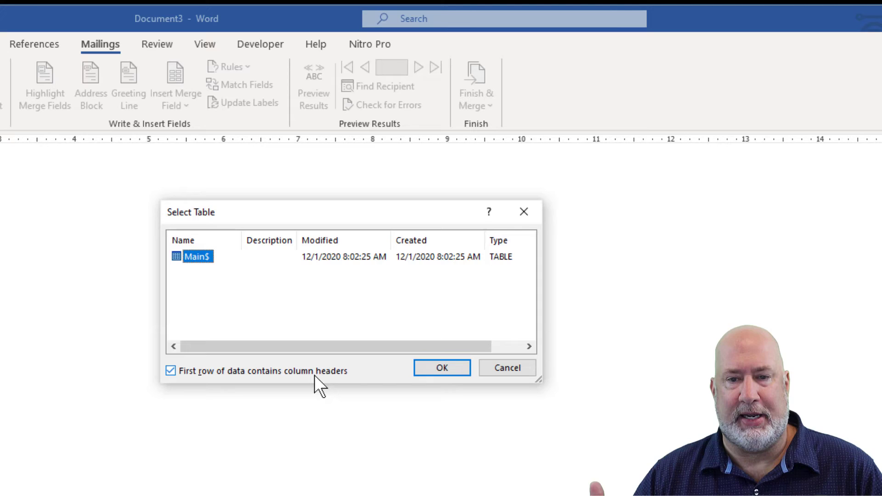
Step: Confirm the Main$ sheet, then open and enlarge the recipient list with all three customers included
click(433, 368)
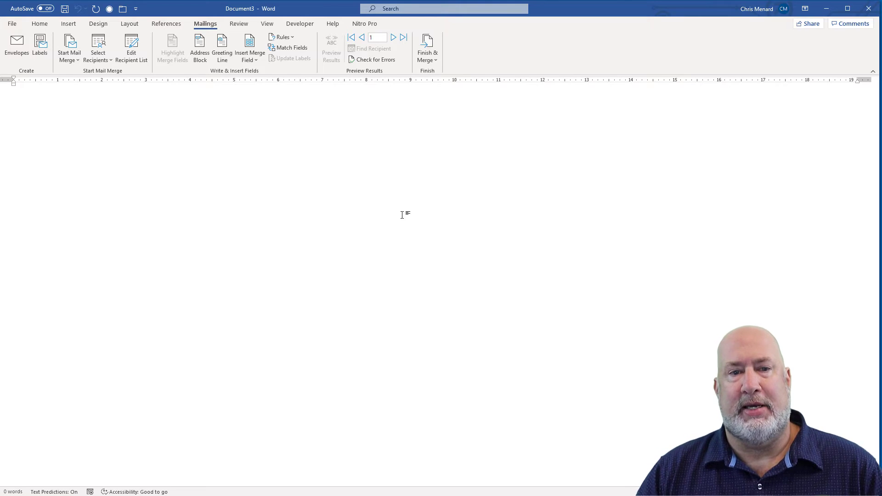
click(131, 56)
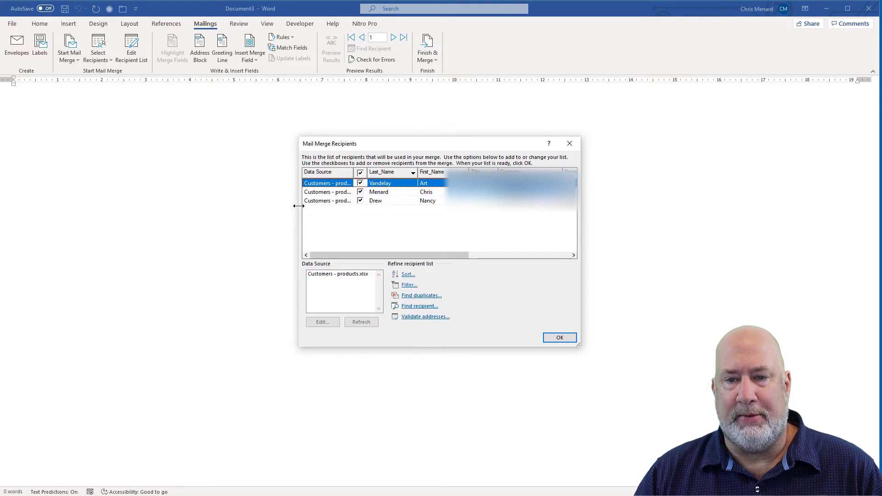
drag(299, 203, 57, 197)
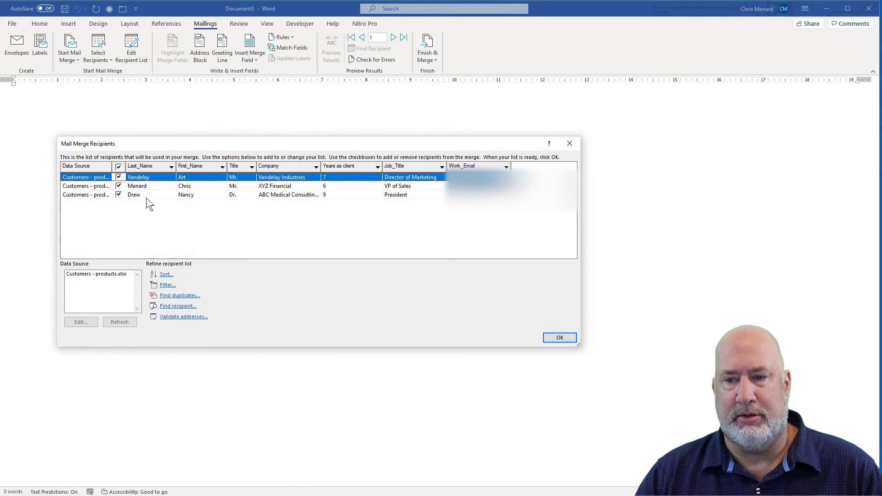
drag(578, 221, 638, 220)
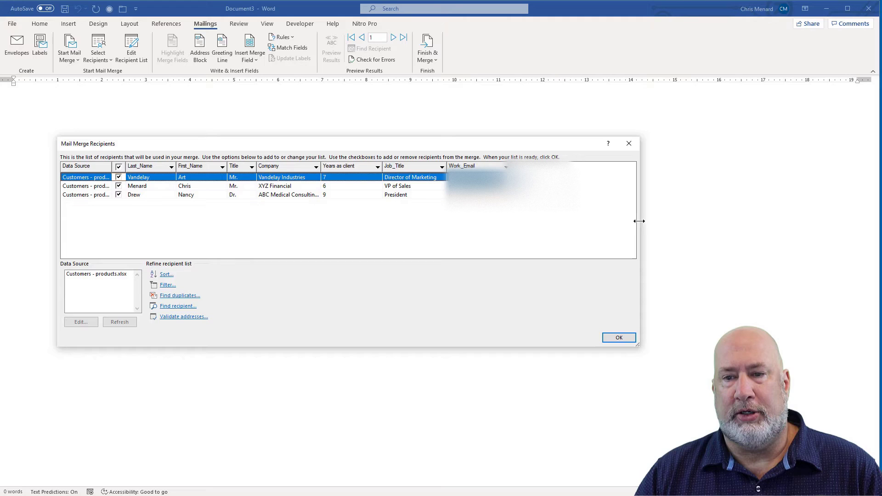
drag(508, 143, 567, 131)
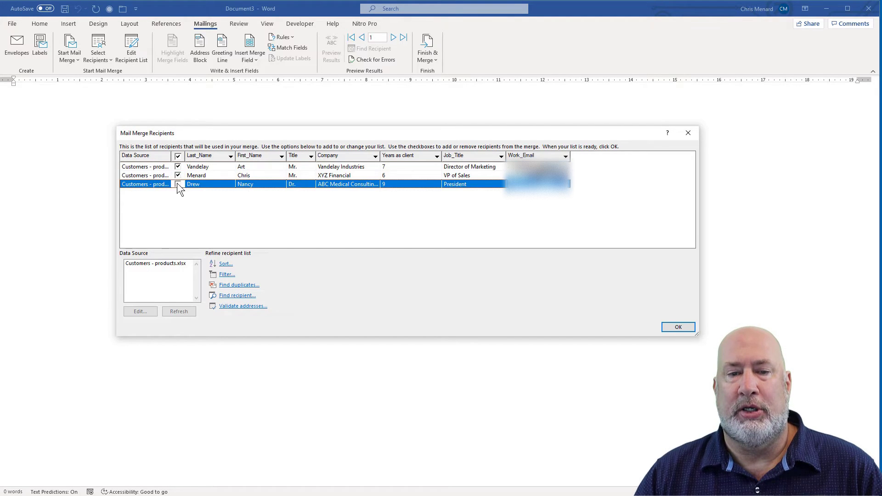
click(178, 176)
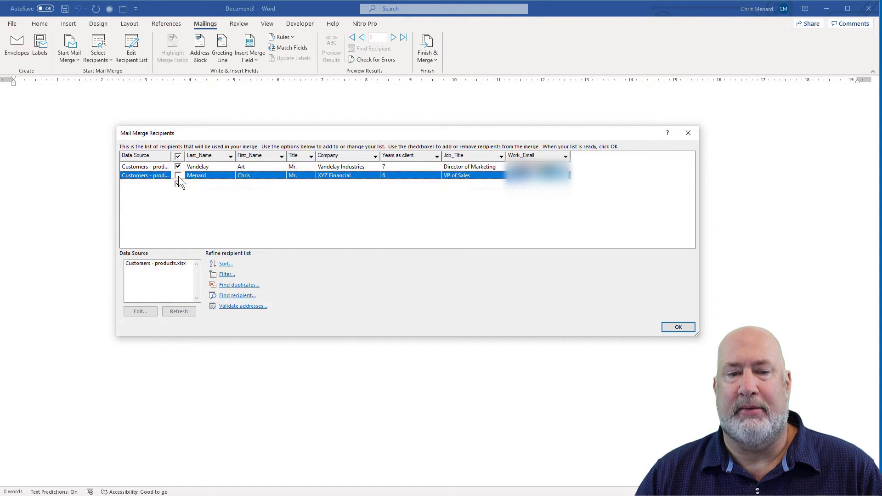
click(178, 175)
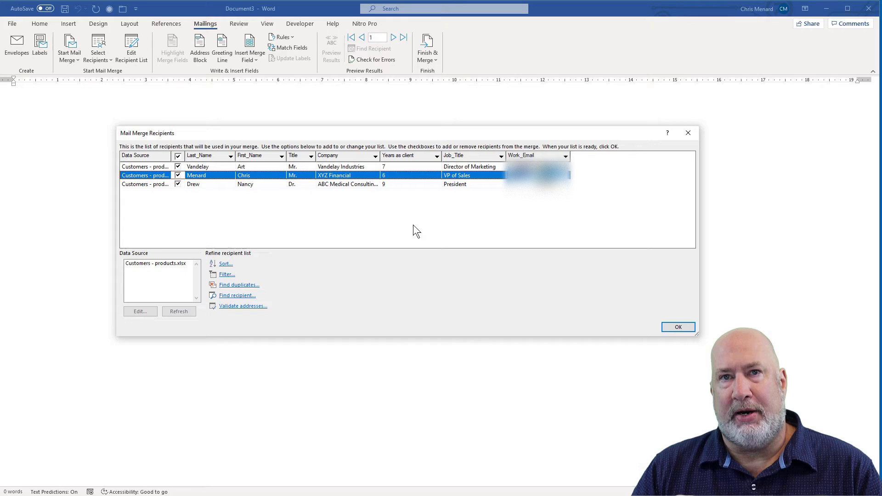
Step: Sort the recipients by Last_Name ascending and accept the recipient list
click(225, 265)
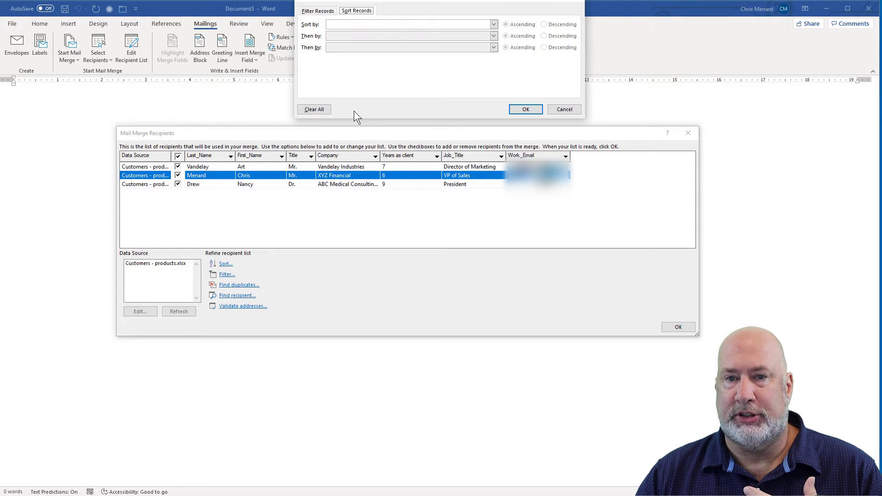
drag(427, 2, 432, 108)
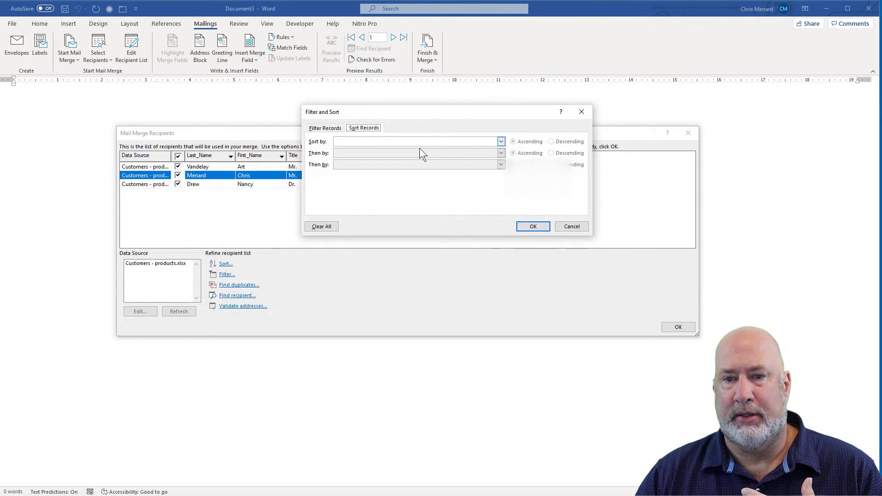
click(500, 142)
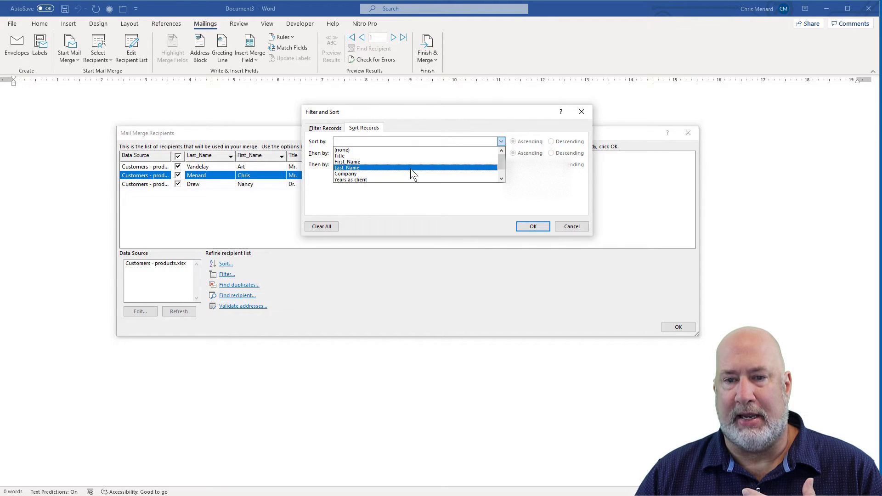
click(410, 168)
click(531, 228)
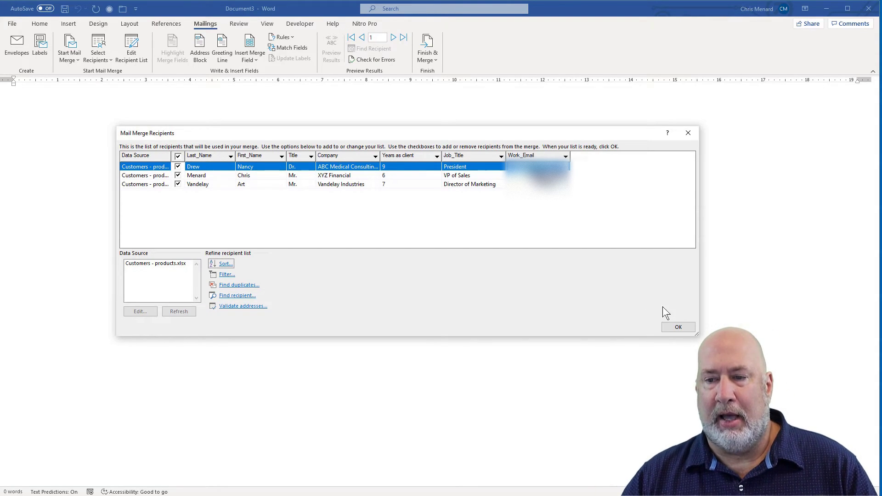
click(677, 327)
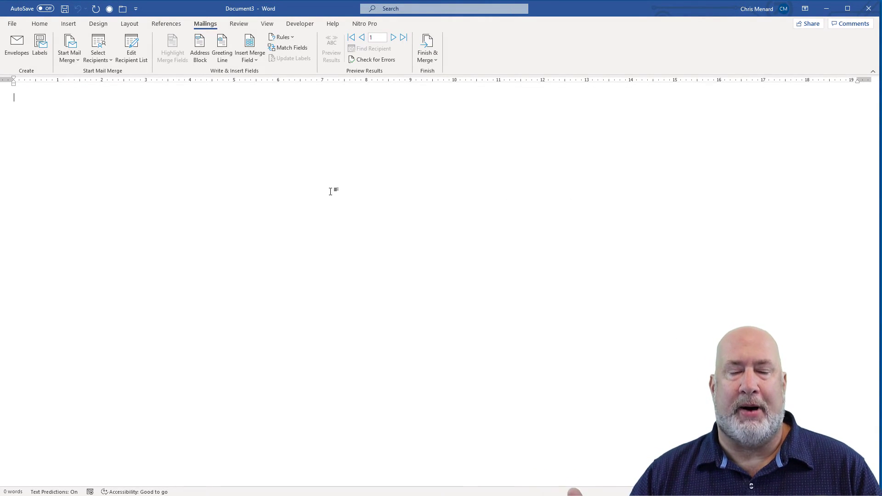
Step: Type the greeting 'Dear «Title» «Last_Name»,' and start a new line
text(Dear)
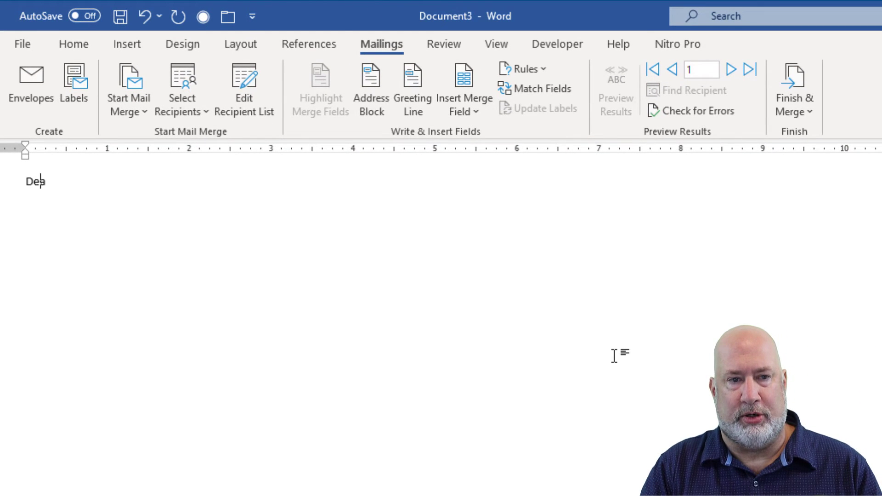
click(464, 113)
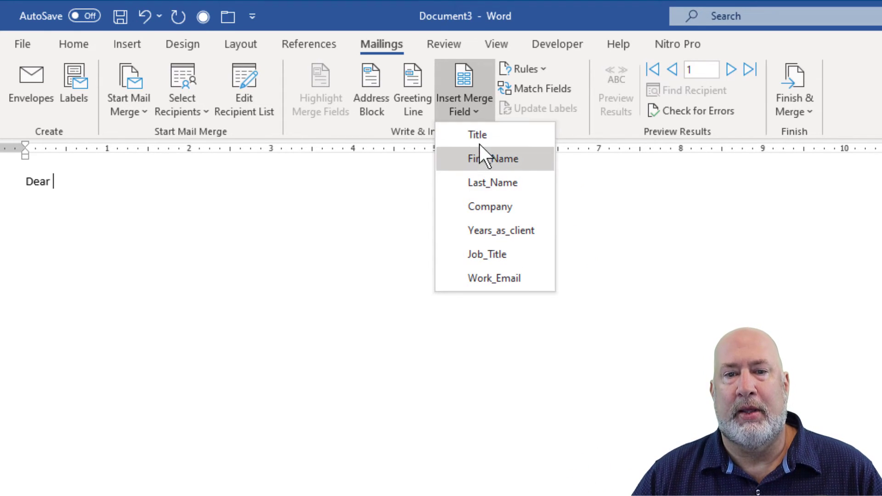
click(510, 137)
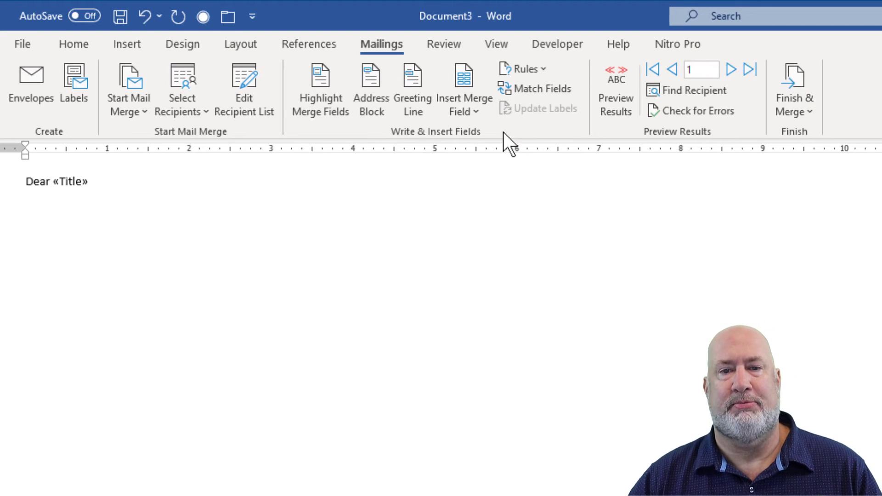
click(473, 112)
click(498, 183)
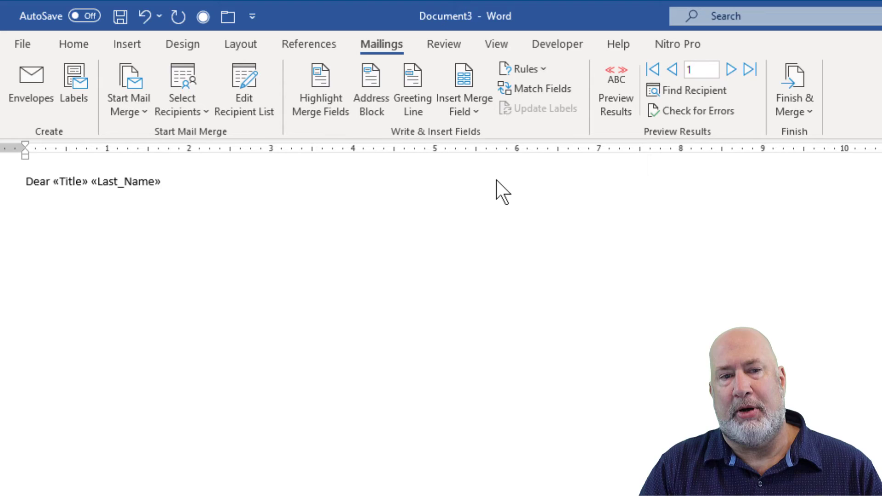
text(,)
key(Return)
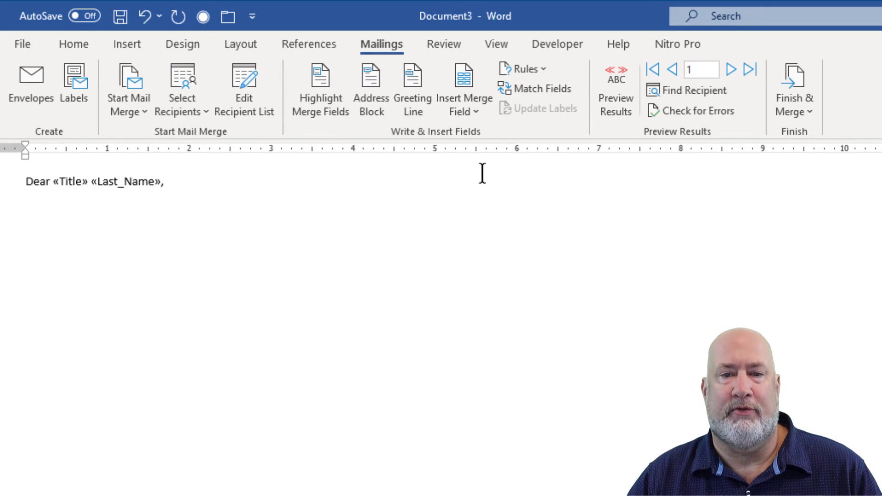
Step: Add the line '«Company» has been a client for «Years_as_client».'
click(465, 112)
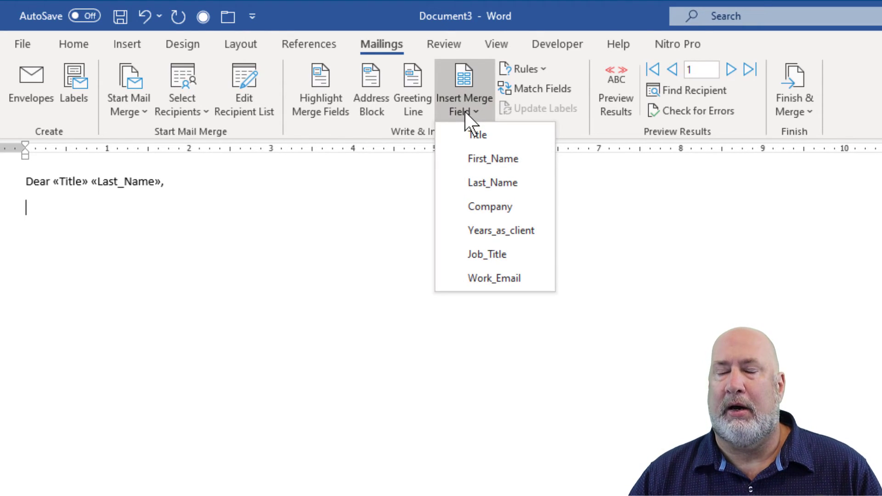
click(463, 110)
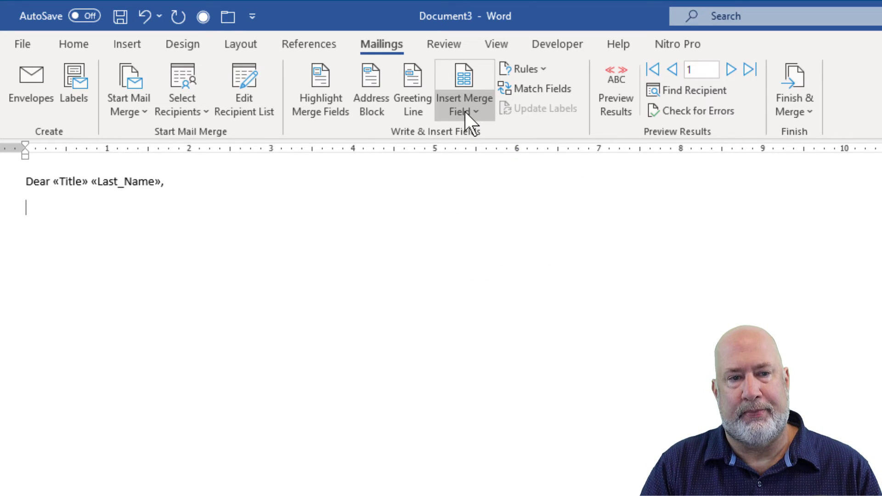
click(464, 109)
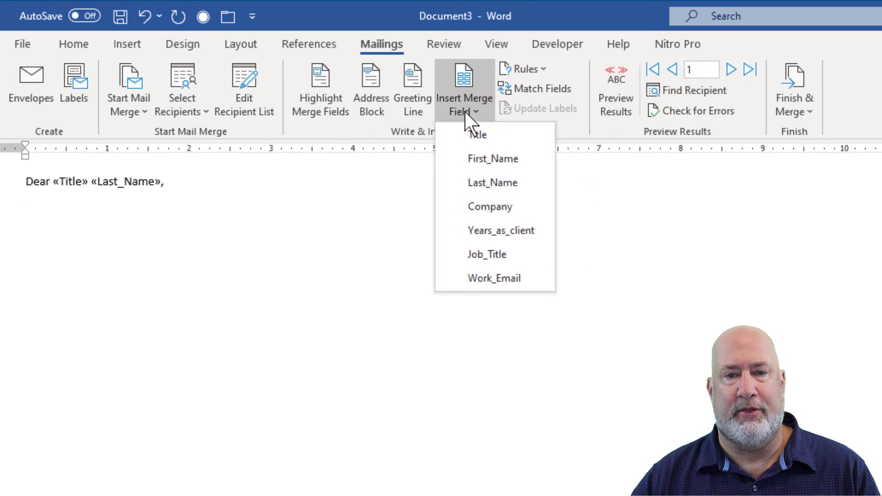
click(494, 200)
text(had)
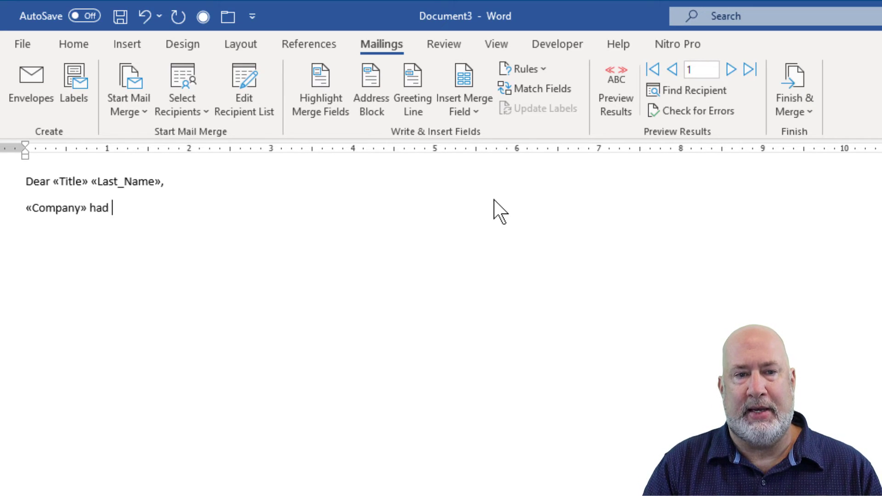
key(BackSpace)
text(s been)
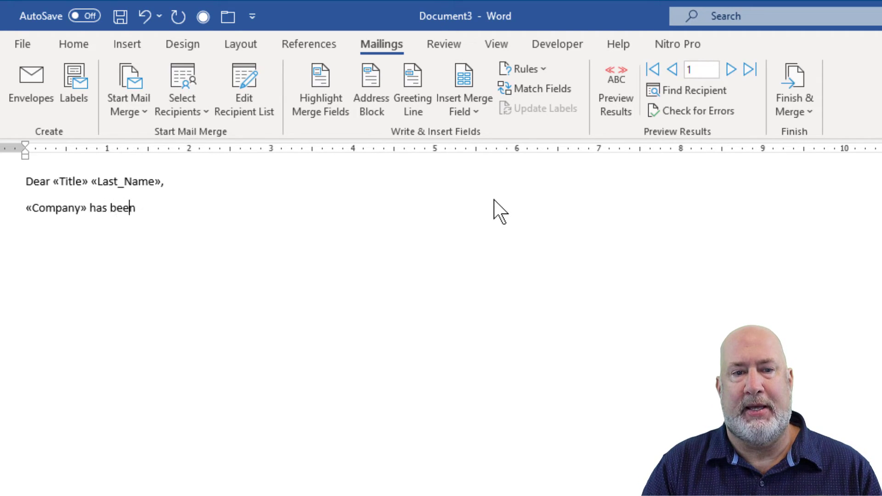
text( a client for)
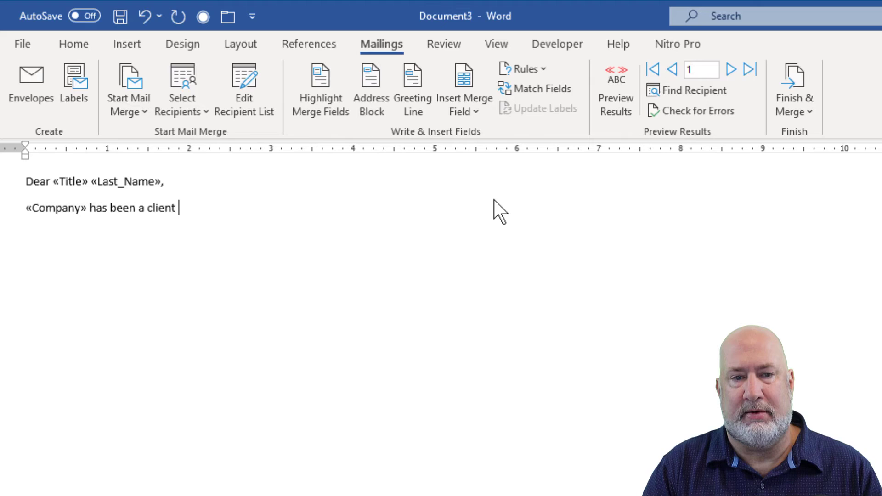
click(478, 115)
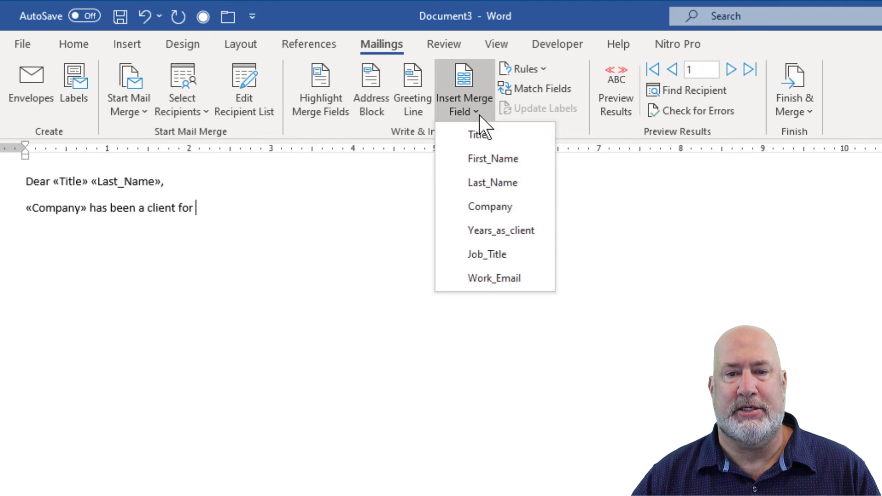
click(505, 229)
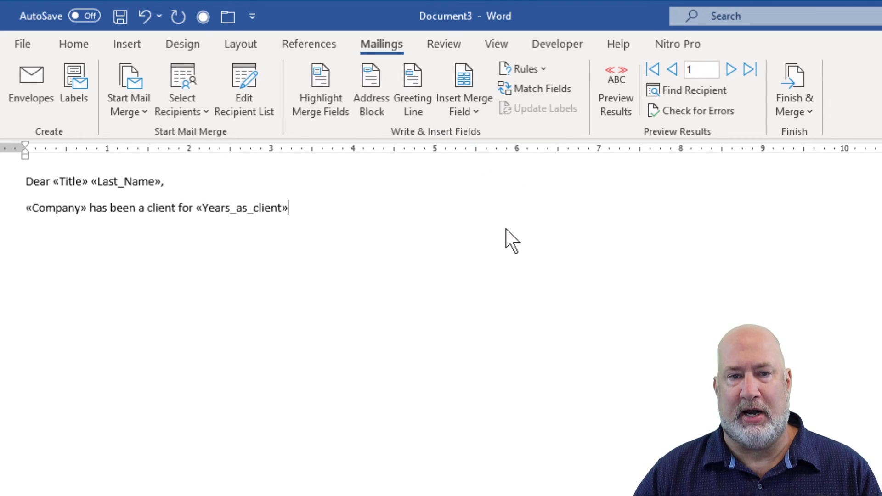
text(.)
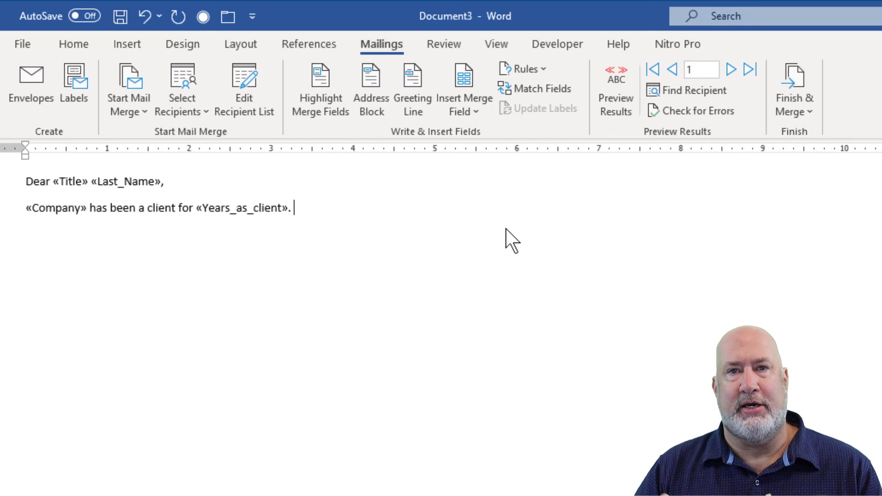
Step: Look over the available merge fields without inserting any
click(464, 112)
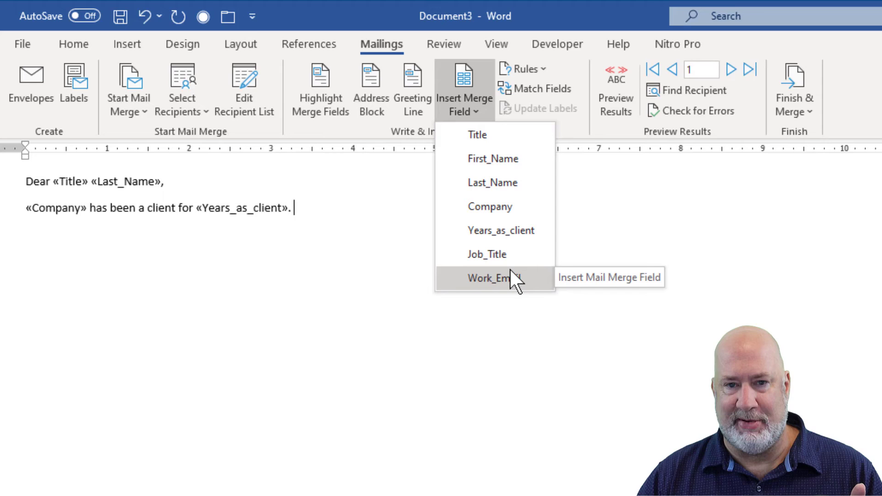
click(465, 110)
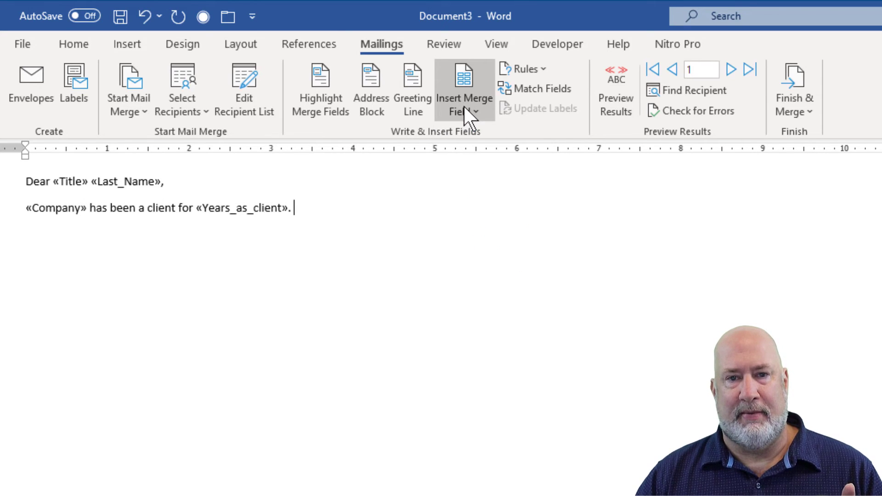
click(464, 107)
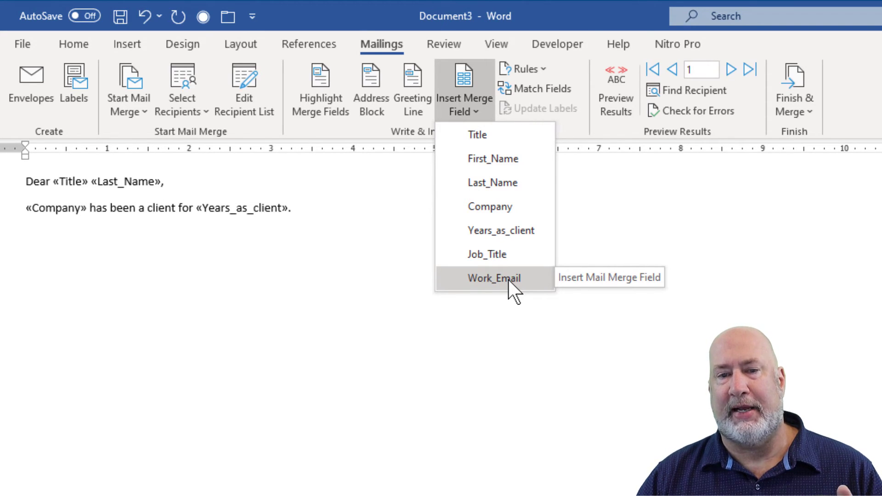
click(466, 118)
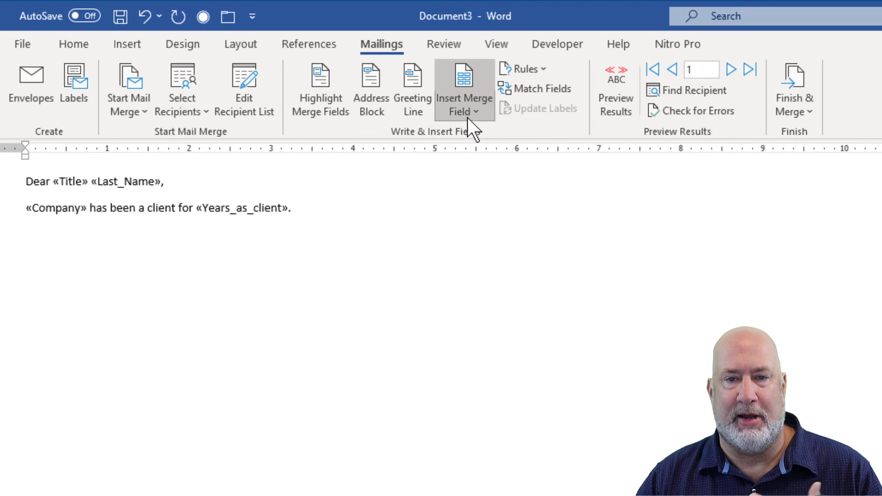
Step: Preview merged results for records 2 and 3, then return to record 2, XYZ Financial
click(621, 108)
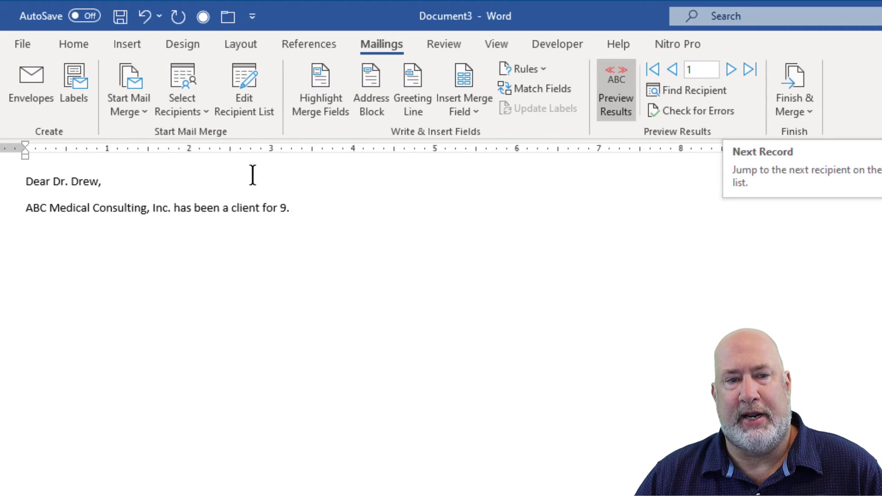
click(730, 69)
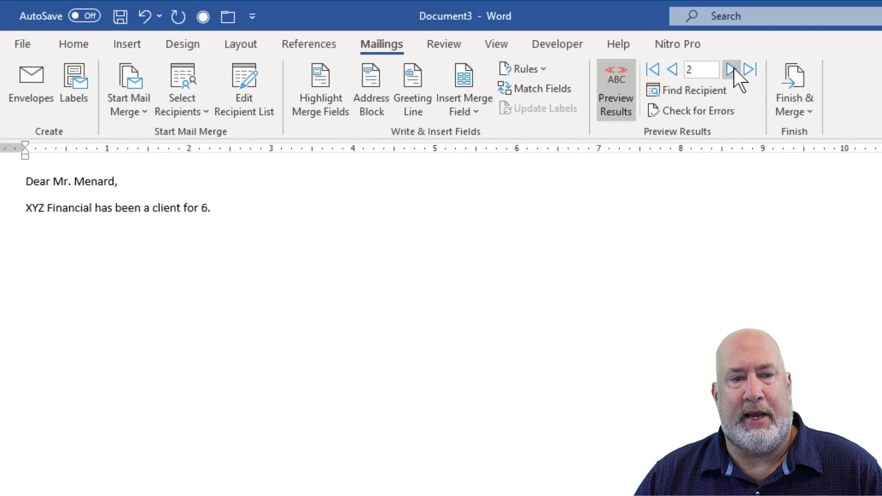
click(733, 69)
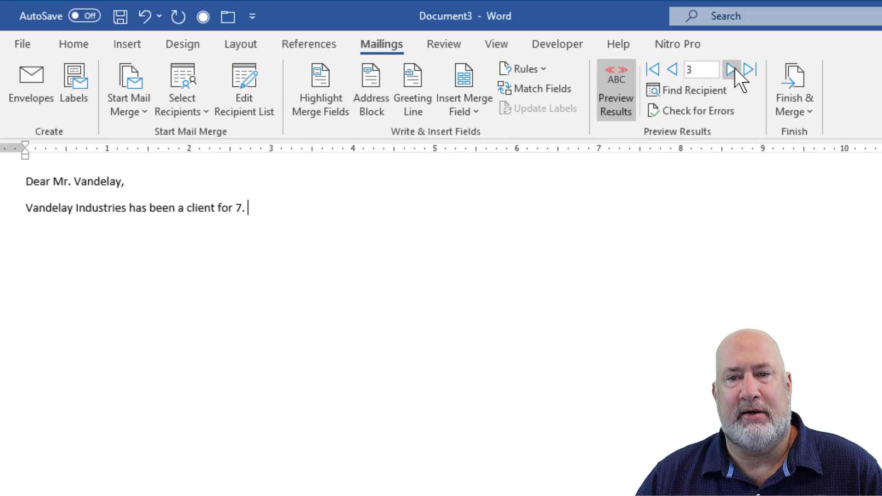
click(671, 73)
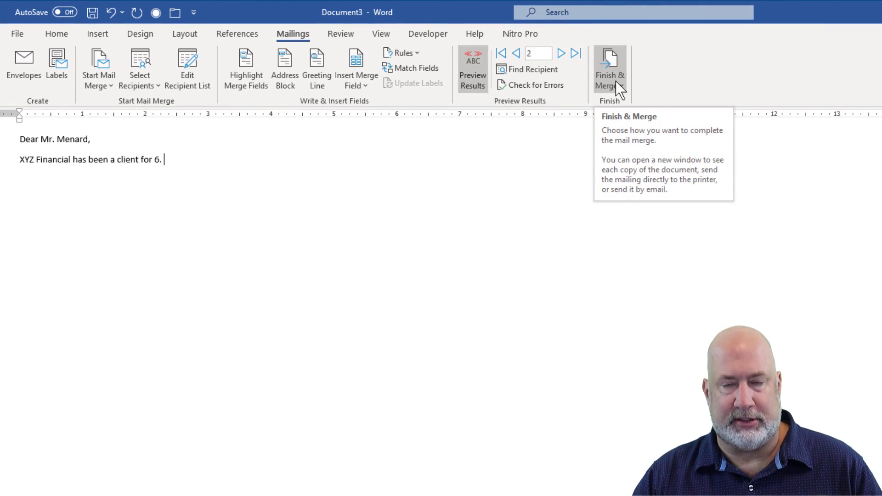
key(alt+Tab)
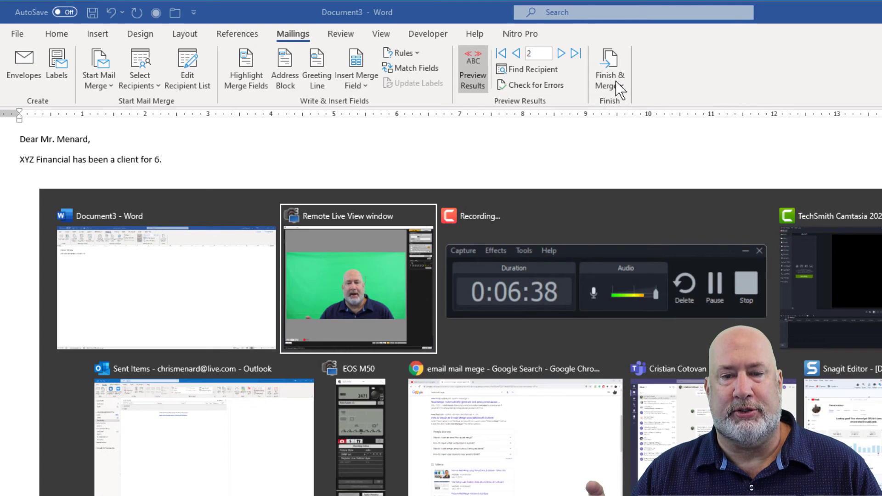
key(alt+Tab)
key(alt+Tab)
key(alt+Tab)
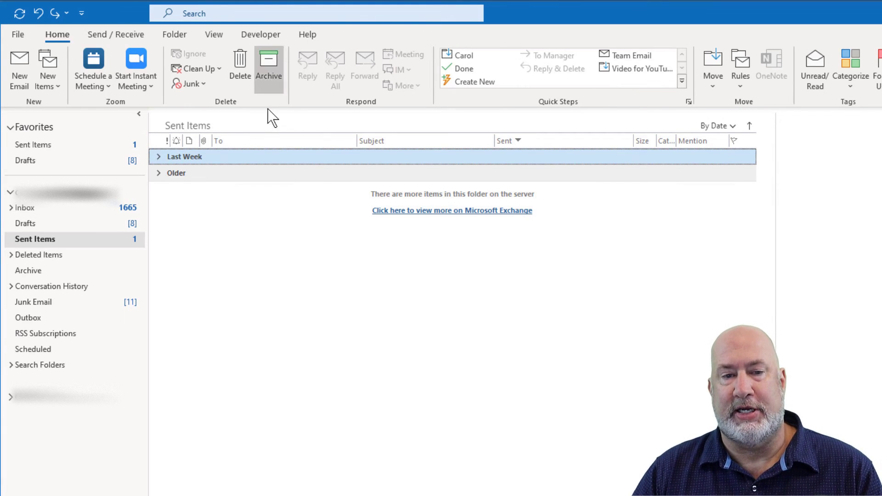
mouse_move(164, 155)
mouse_down()
mouse_move(170, 150)
mouse_move(164, 162)
mouse_move(158, 153)
mouse_up()
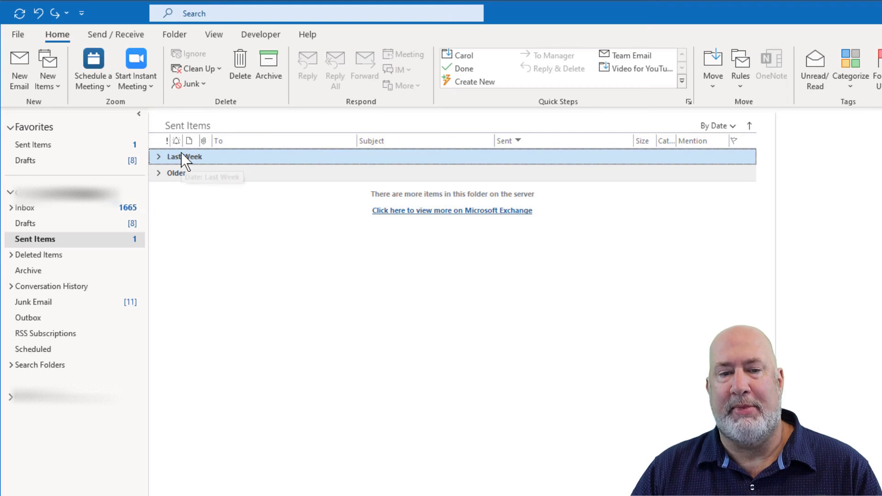
key(alt+Tab)
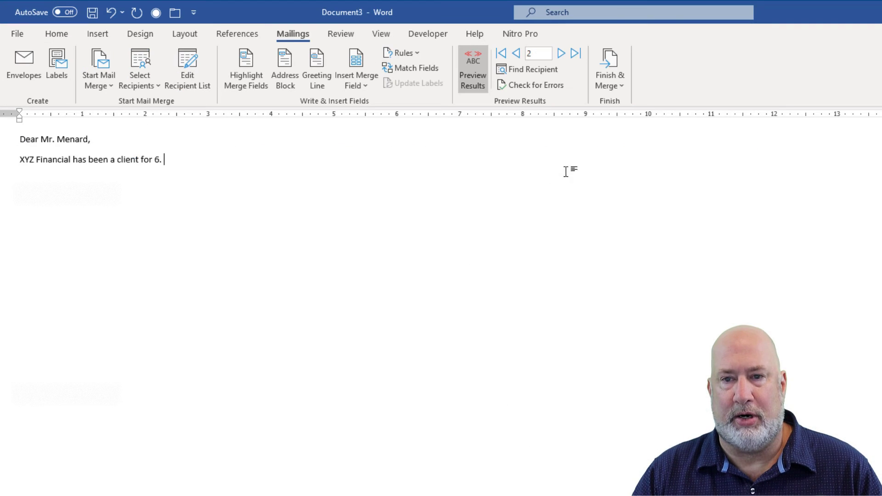
Step: Merge to e-mail for all records with To as Work_Email and subject 'Thank you!', then switch to Outlook
click(610, 87)
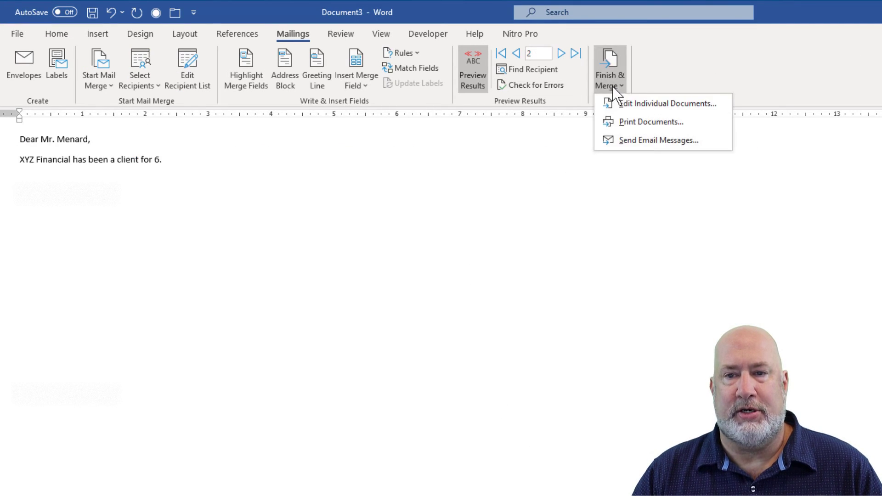
click(626, 137)
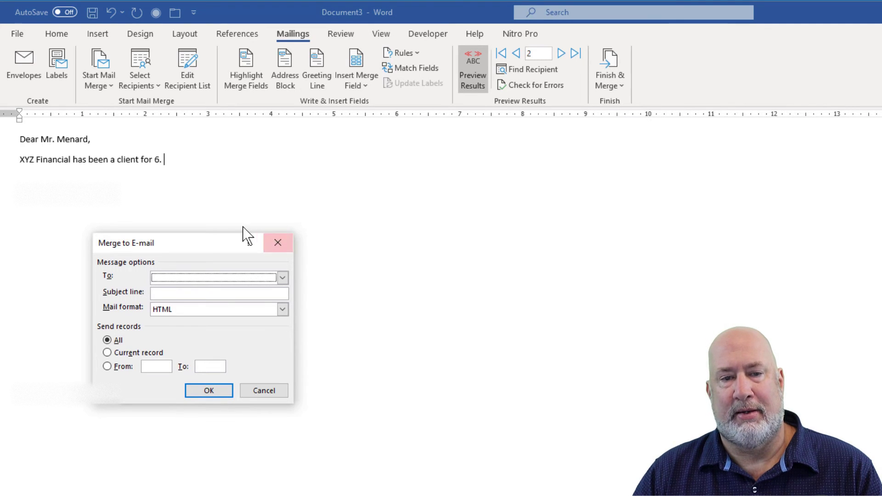
drag(205, 240, 504, 189)
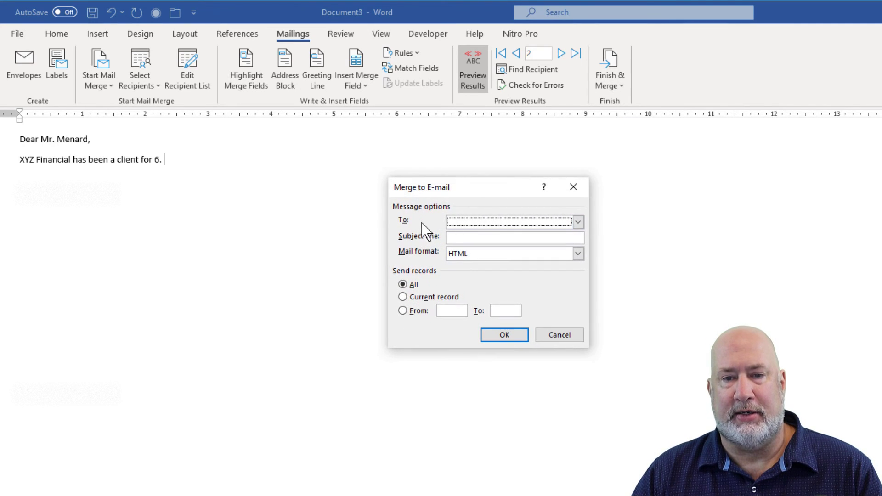
click(577, 222)
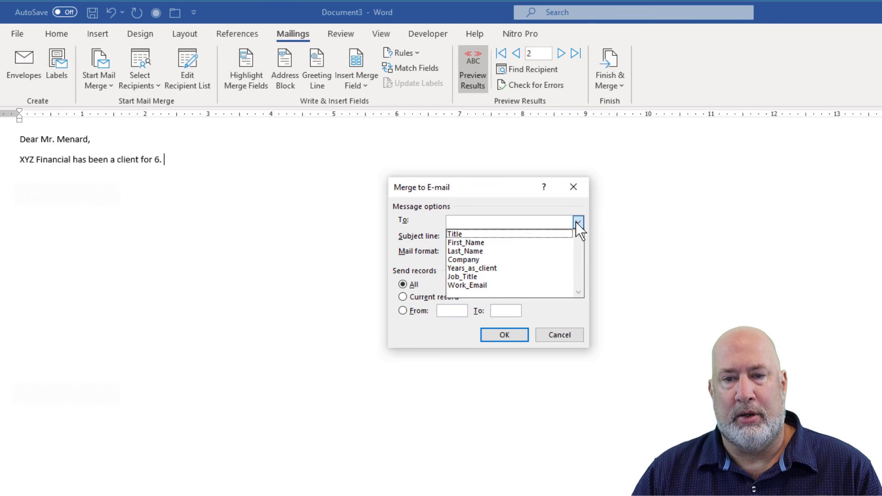
click(475, 286)
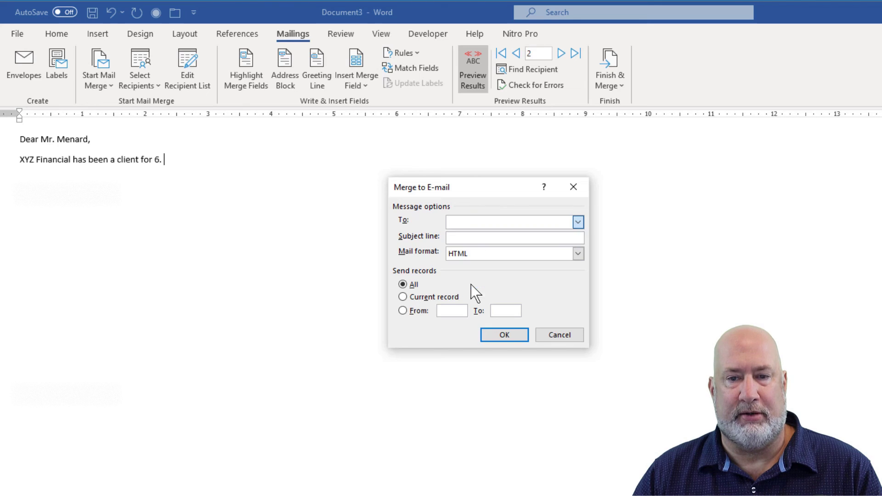
click(460, 237)
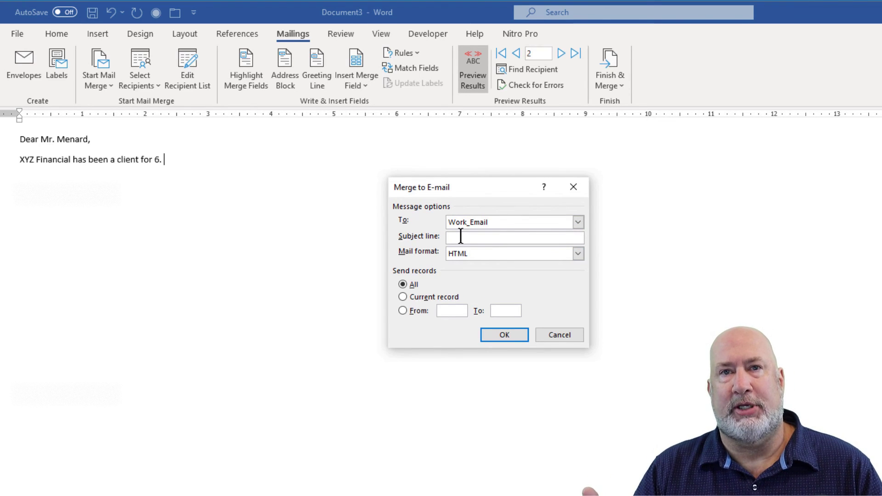
click(461, 236)
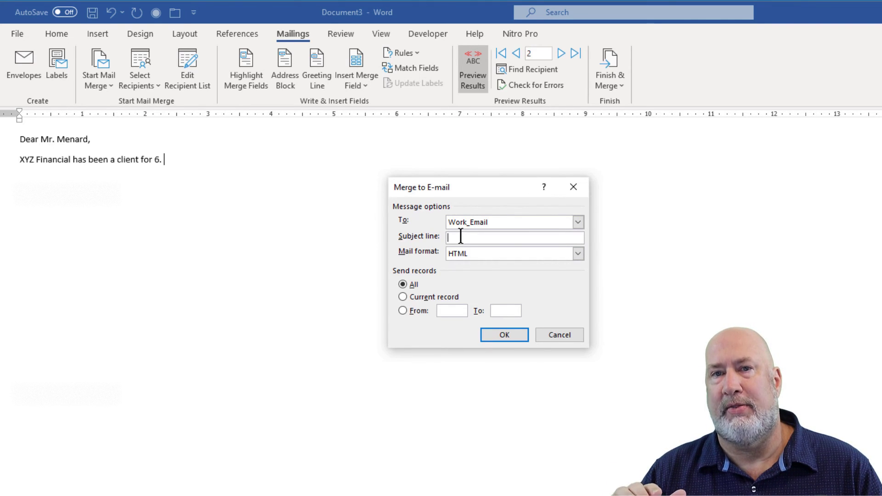
text(Thank y)
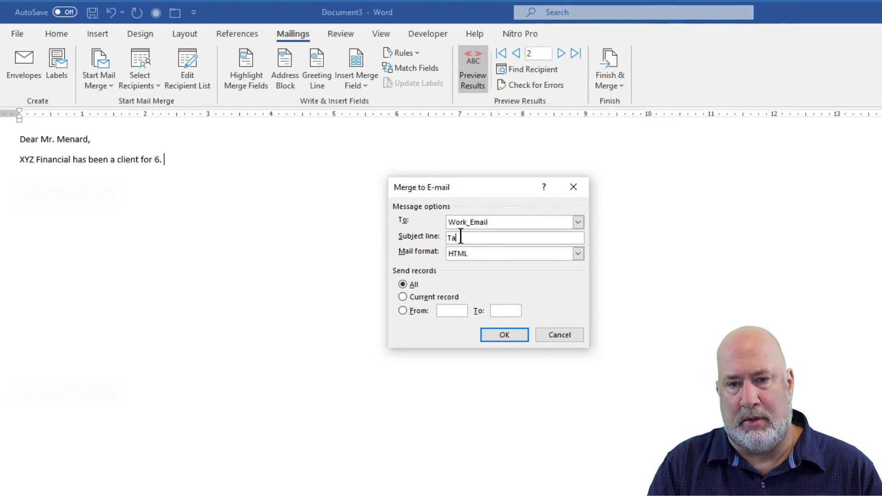
text(ou!)
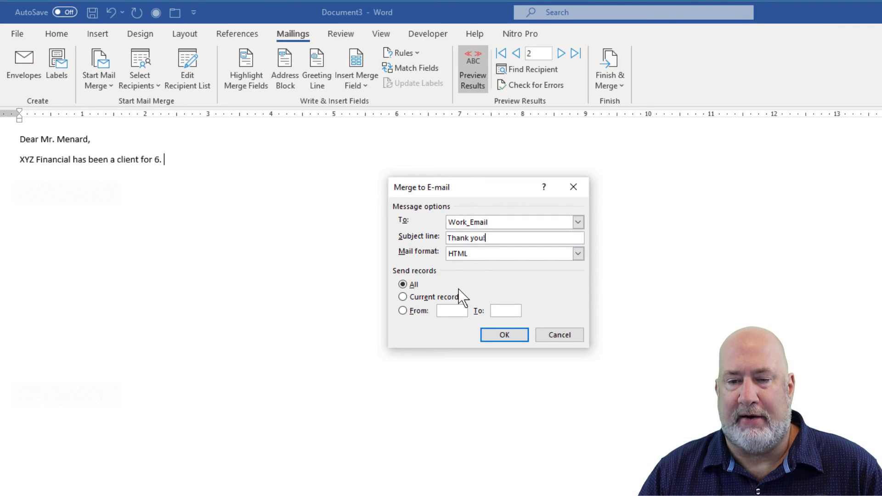
click(505, 335)
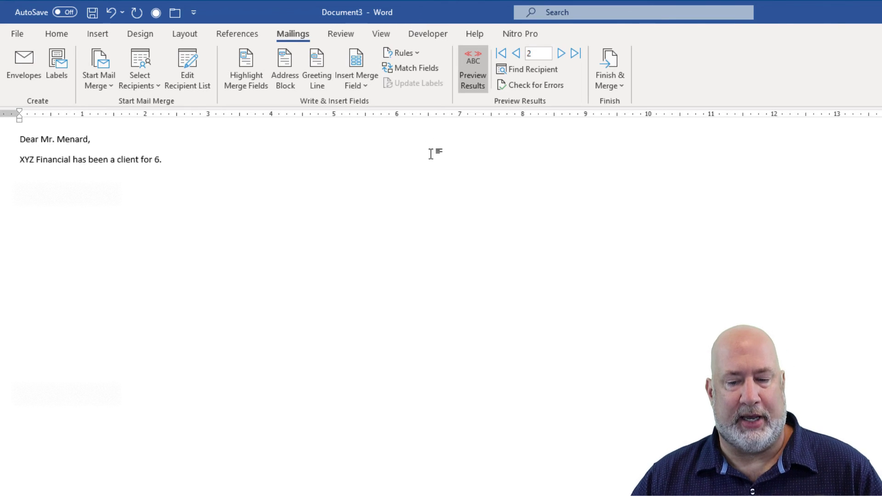
key(alt+Tab)
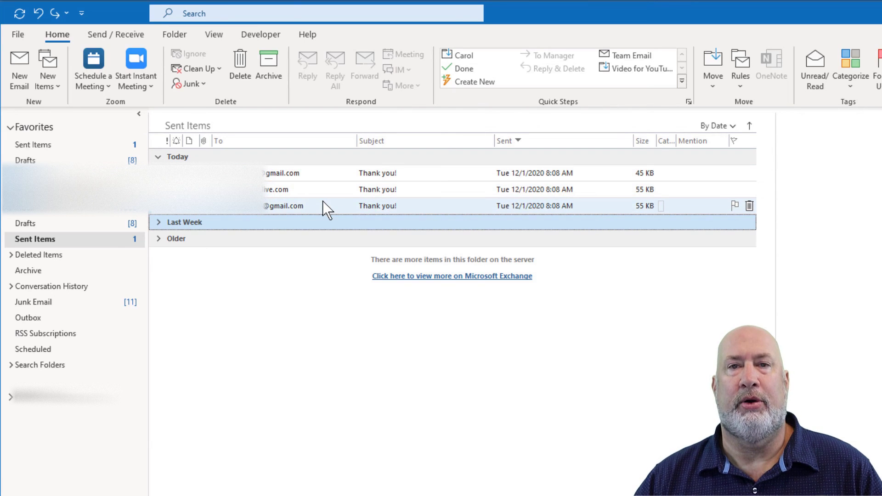
Step: Read each of the three sent Thank you! e-mails, ending on ABC Medical Consulting's
click(320, 175)
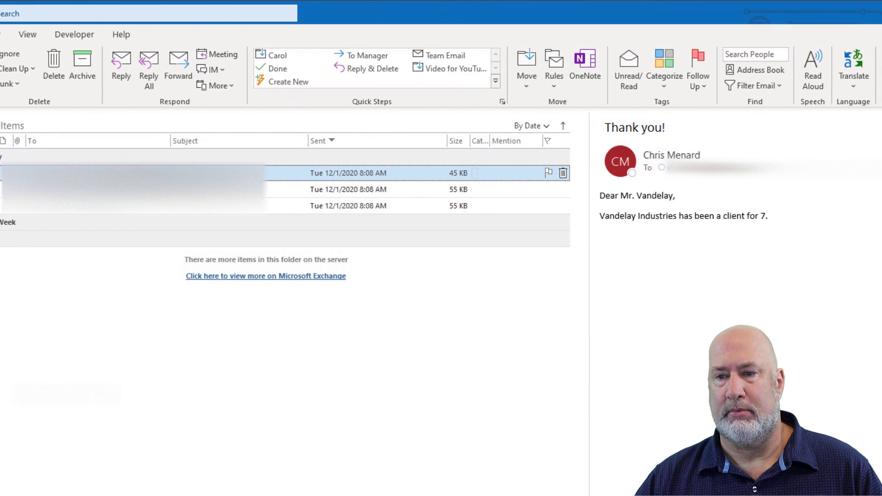
click(367, 189)
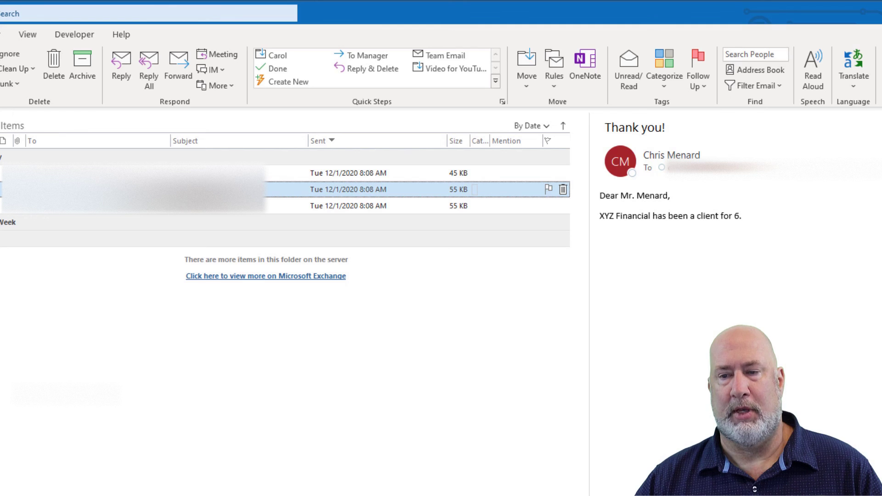
click(145, 211)
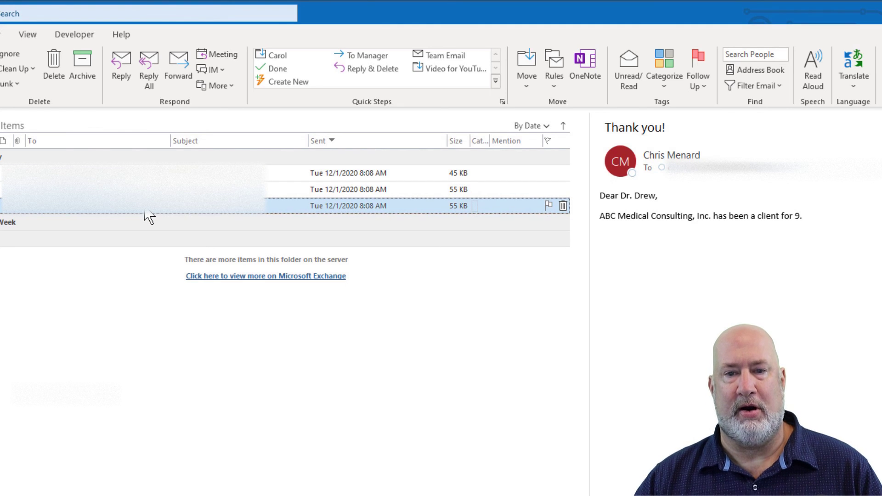